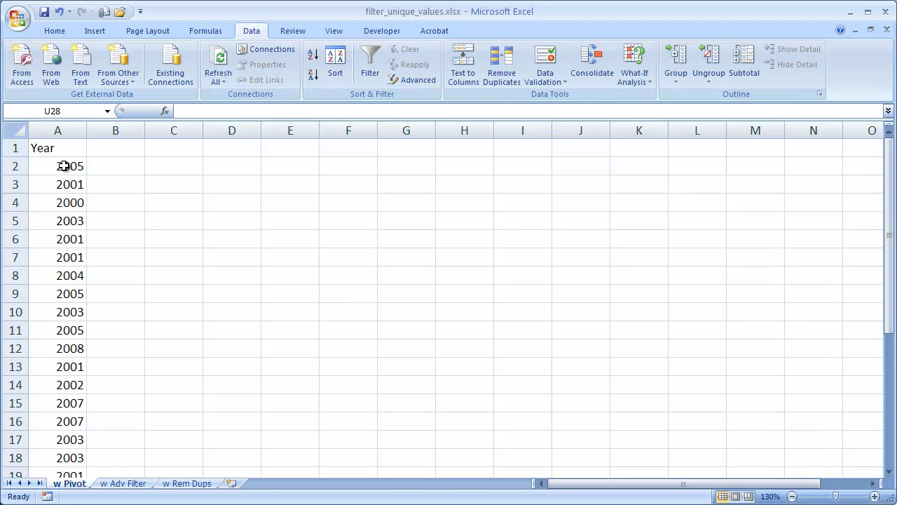
# Step: Point out repeated years like 2001, then select all of column A on w Pivot
pyautogui.click(73, 182)
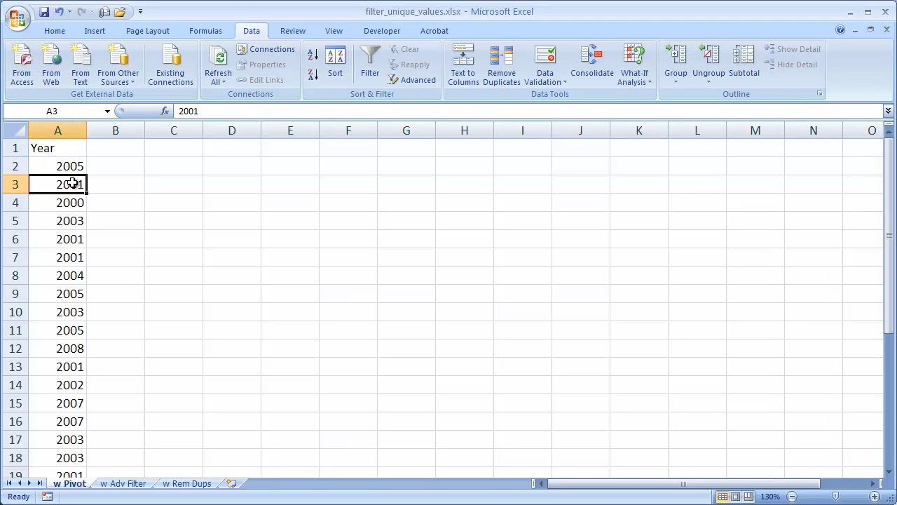
pyautogui.click(73, 239)
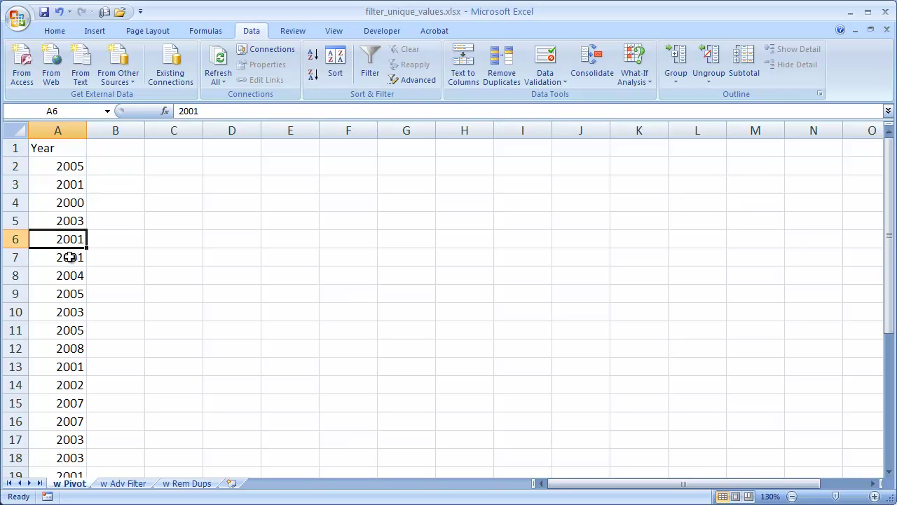
pyautogui.click(70, 258)
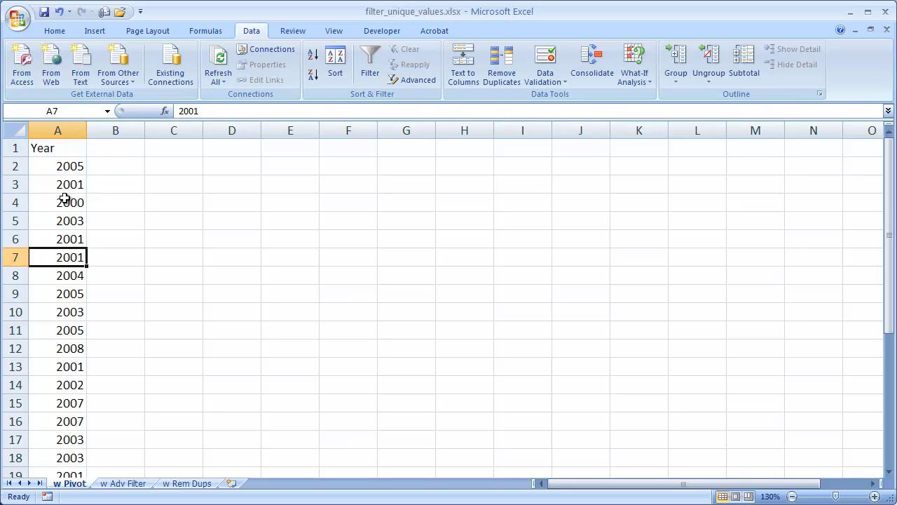
pyautogui.click(61, 131)
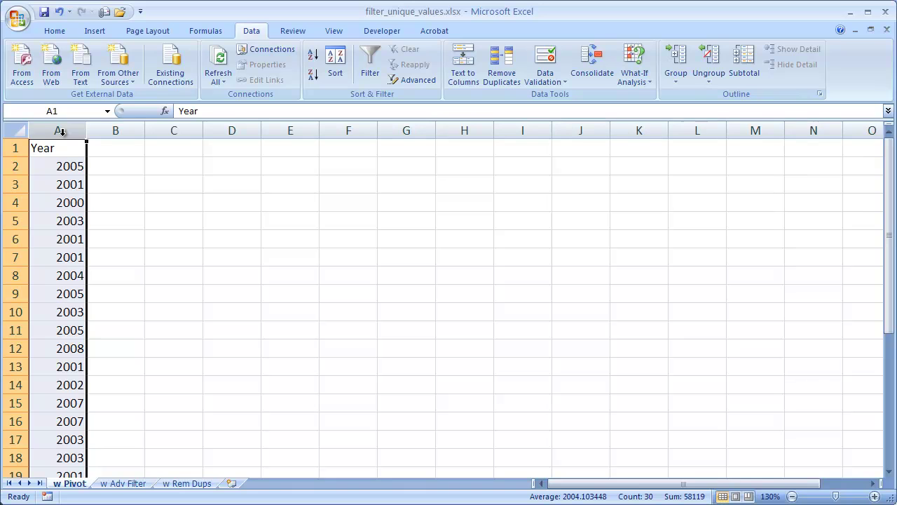
# Step: Start a PivotTable from column A via the Insert ribbon, then cancel it
pyautogui.click(63, 34)
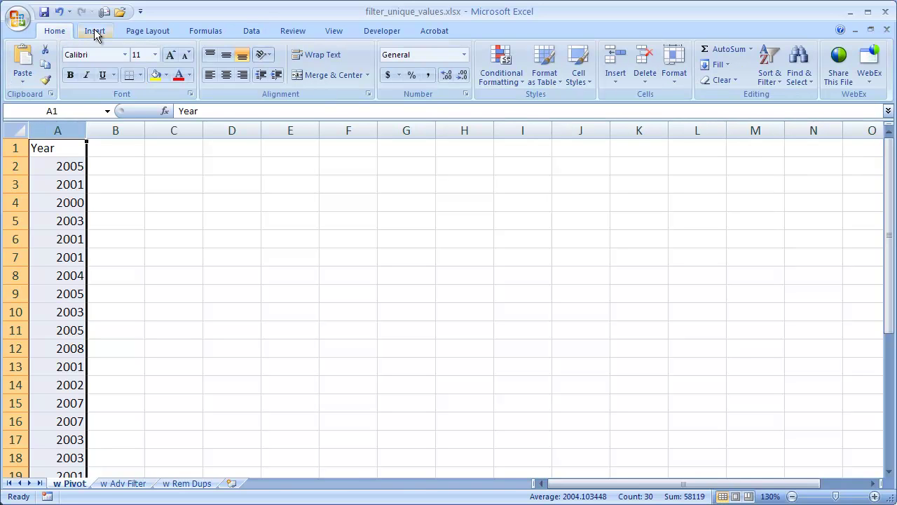
pyautogui.click(94, 31)
pyautogui.click(26, 56)
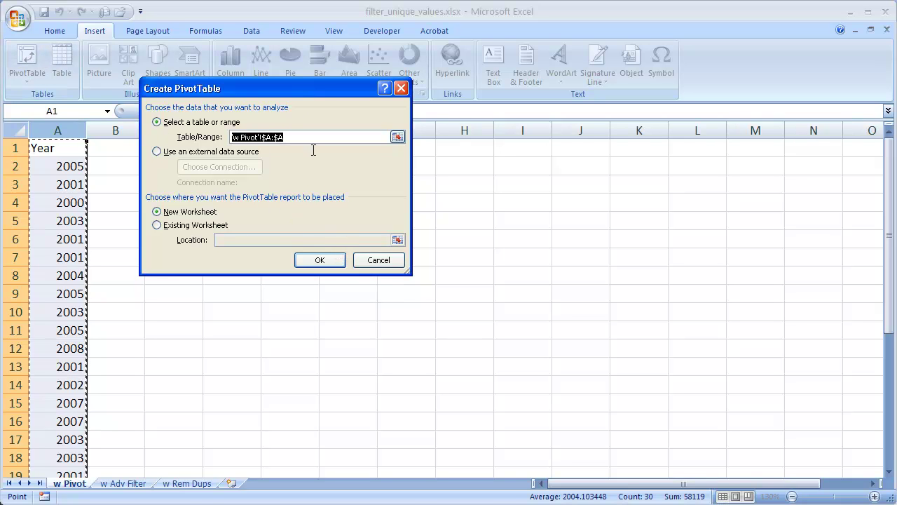
pyautogui.moveTo(315, 88); pyautogui.dragTo(458, 133)
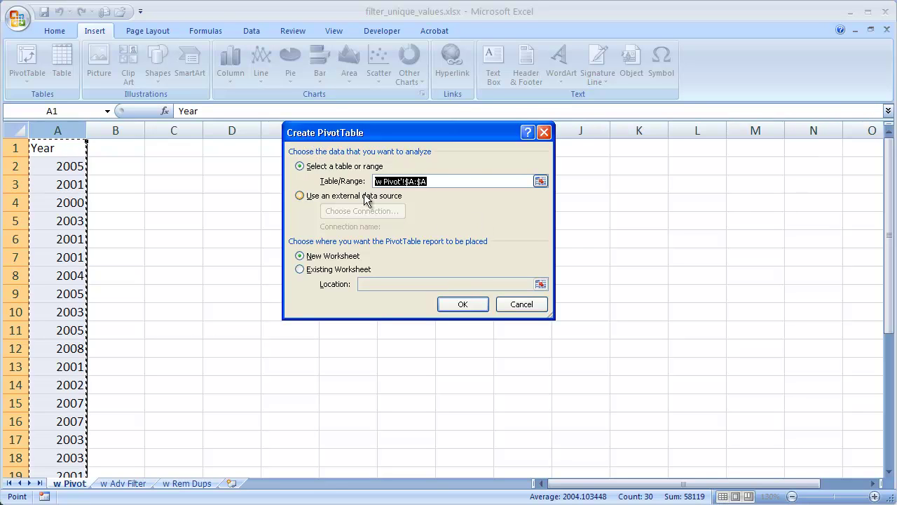
pyautogui.click(518, 303)
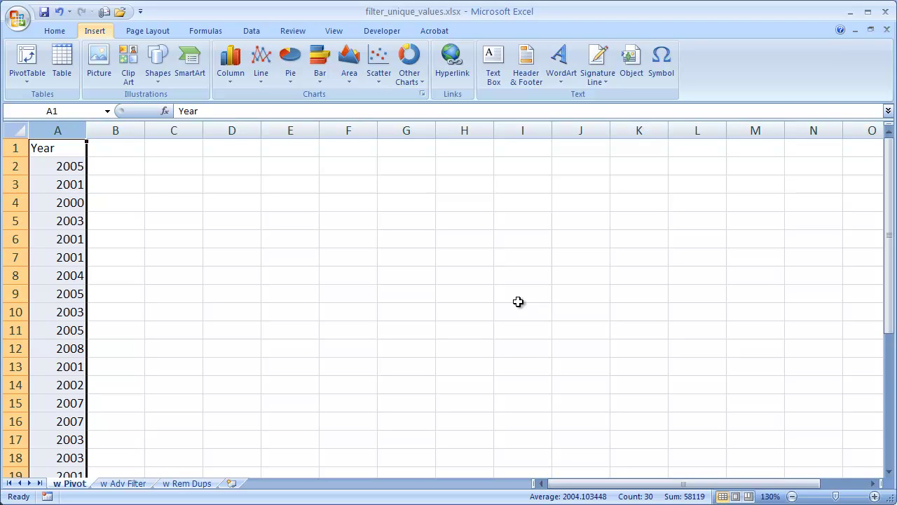
# Step: Restart PivotTable with Alt+N, V, T, placing it on the existing worksheet at D3
pyautogui.hotkey('alt', 'n')
pyautogui.press('v')
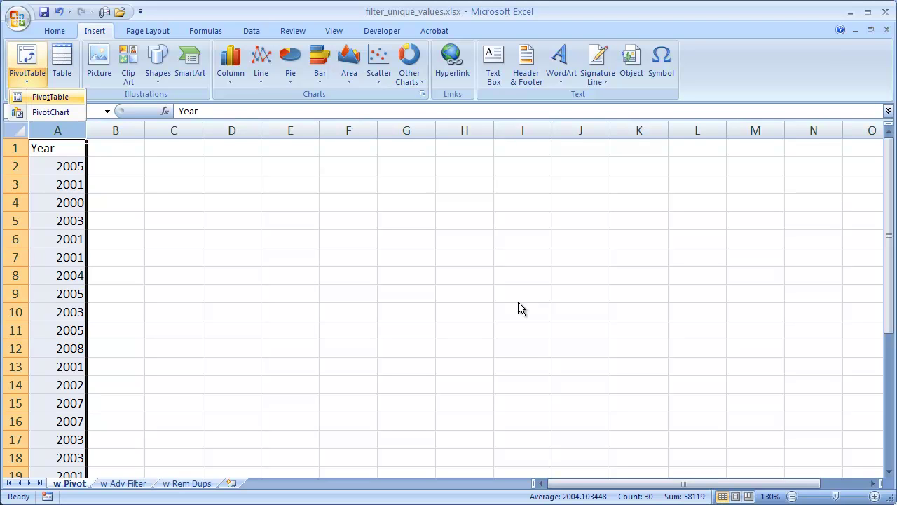
pyautogui.press('t')
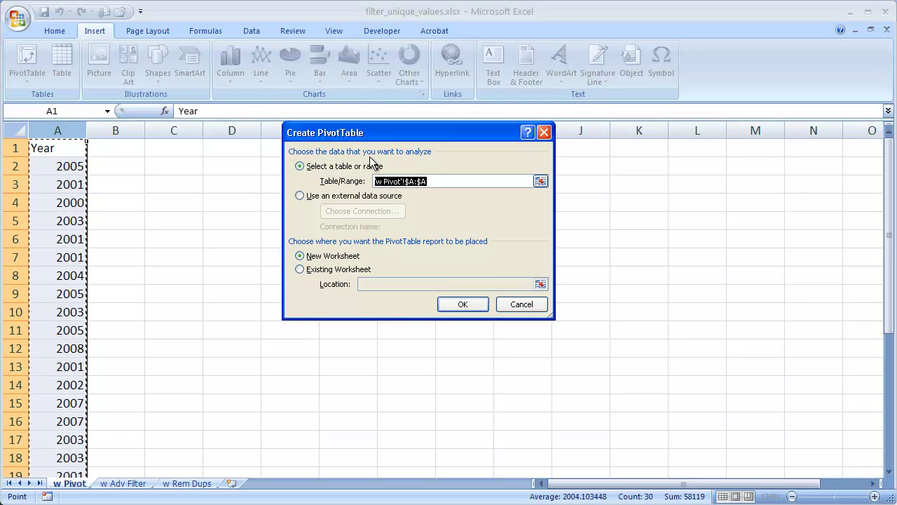
pyautogui.click(301, 273)
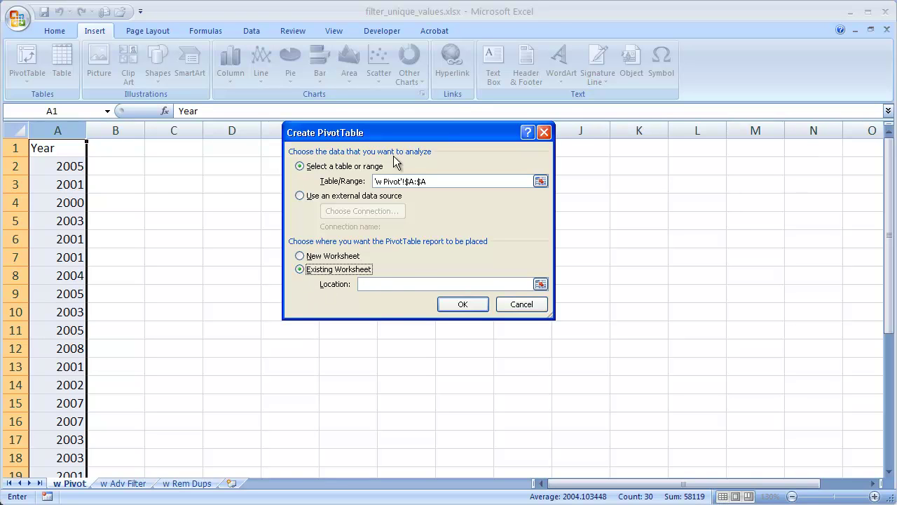
pyautogui.click(384, 283)
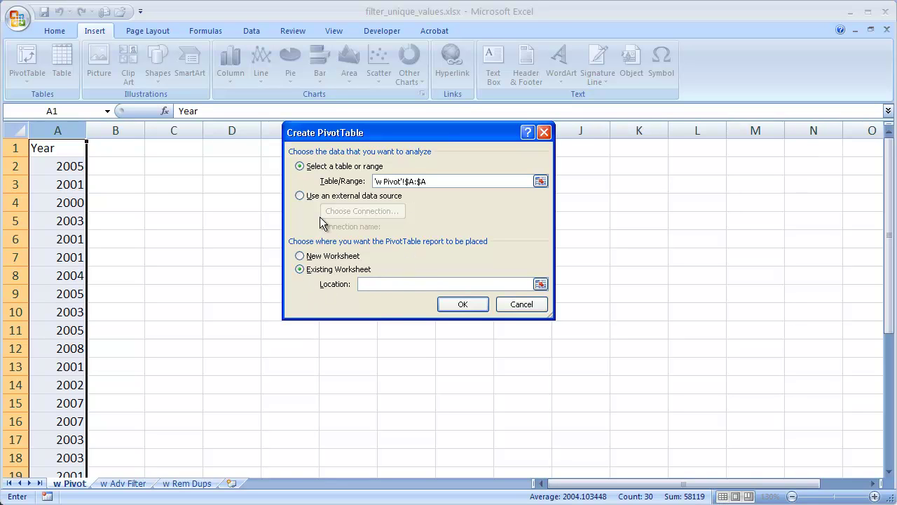
pyautogui.click(231, 189)
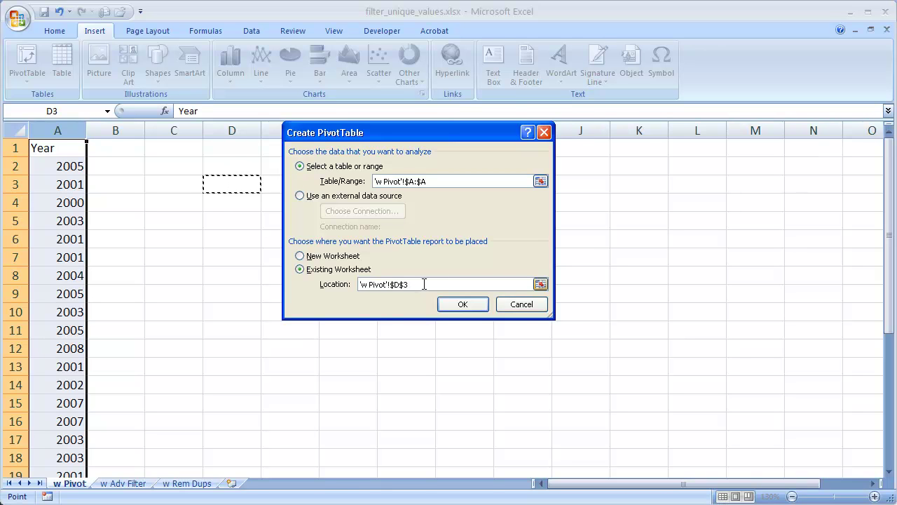
# Step: Create the pivot at D3 with Year as Row Labels and as a count in Values
pyautogui.click(455, 307)
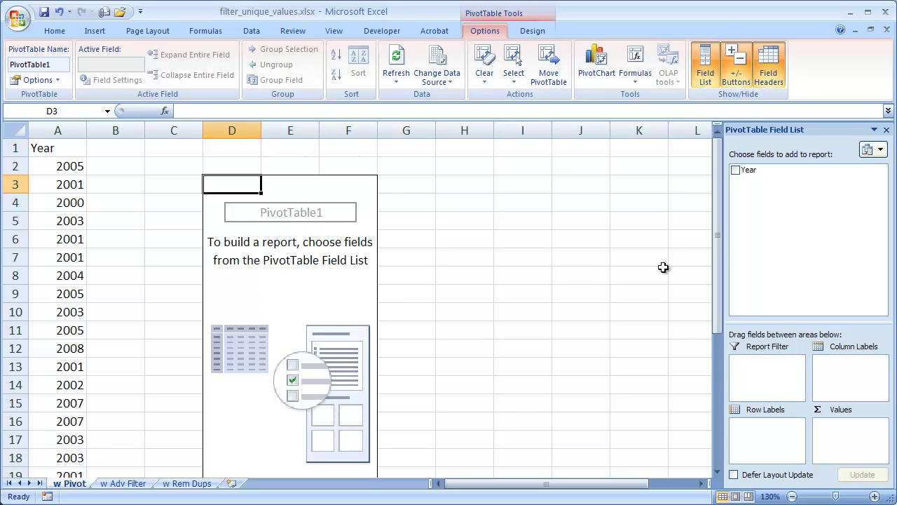
pyautogui.moveTo(806, 170)
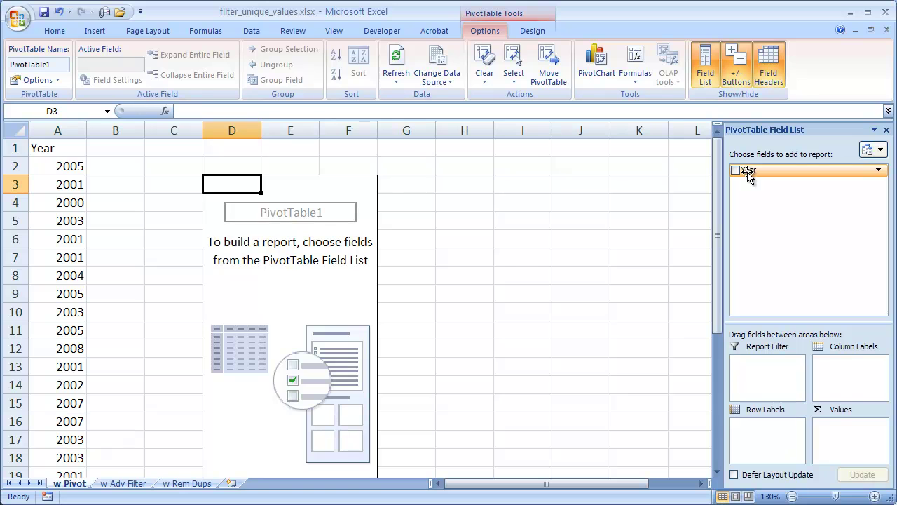
pyautogui.moveTo(749, 173); pyautogui.dragTo(757, 440)
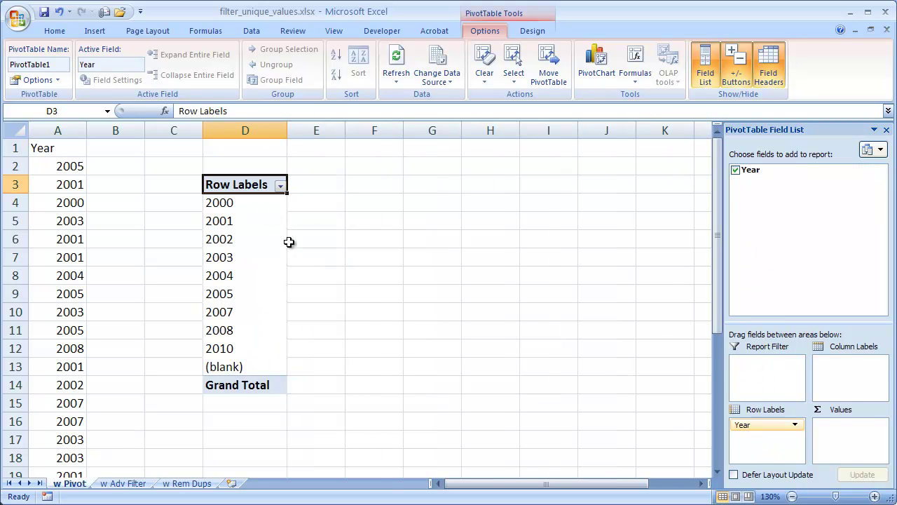
pyautogui.moveTo(234, 203); pyautogui.dragTo(225, 340)
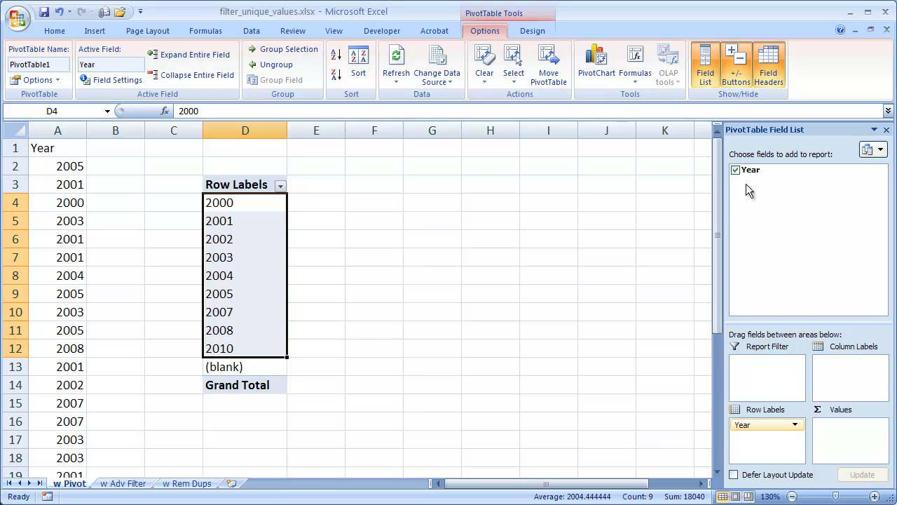
pyautogui.moveTo(771, 169)
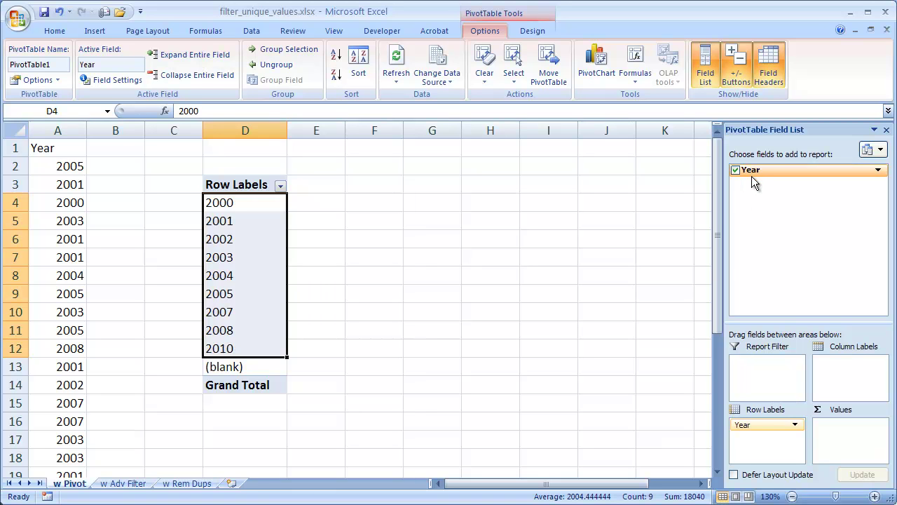
pyautogui.moveTo(751, 175); pyautogui.dragTo(836, 431)
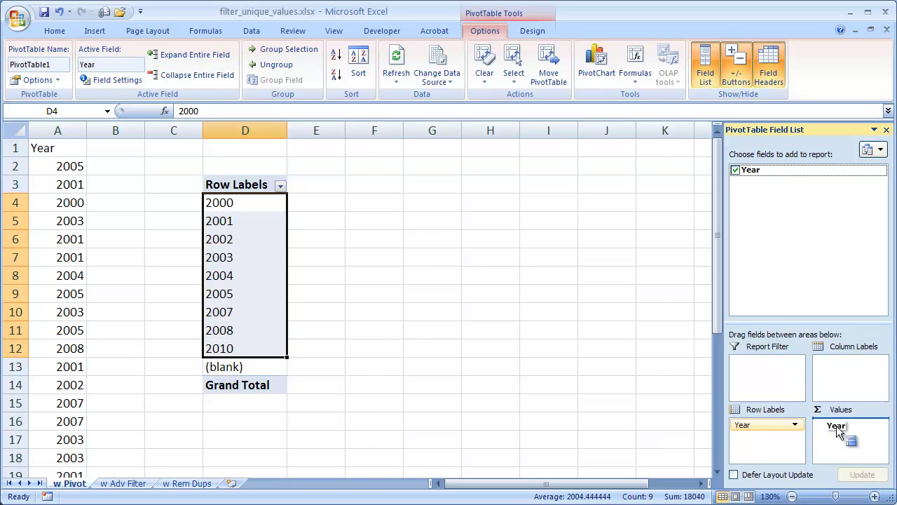
pyautogui.moveTo(837, 431); pyautogui.dragTo(836, 429)
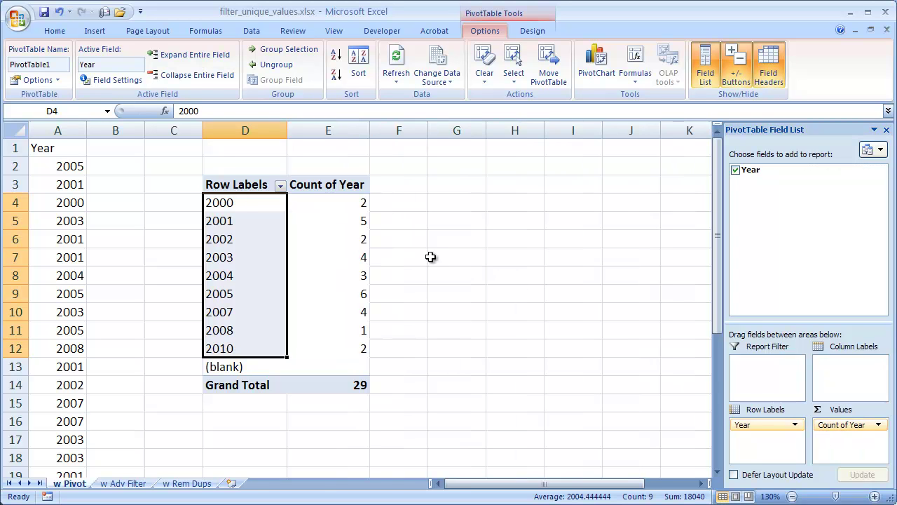
# Step: Select the pivot's unique year list, 2000 through 2010, in D4:D12
pyautogui.click(302, 225)
pyautogui.click(257, 222)
pyautogui.click(252, 206)
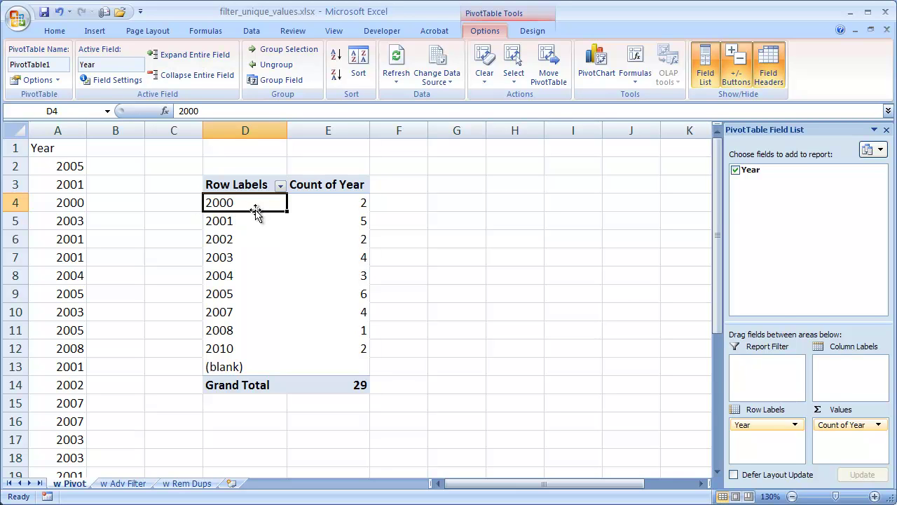
pyautogui.moveTo(256, 204); pyautogui.dragTo(249, 338)
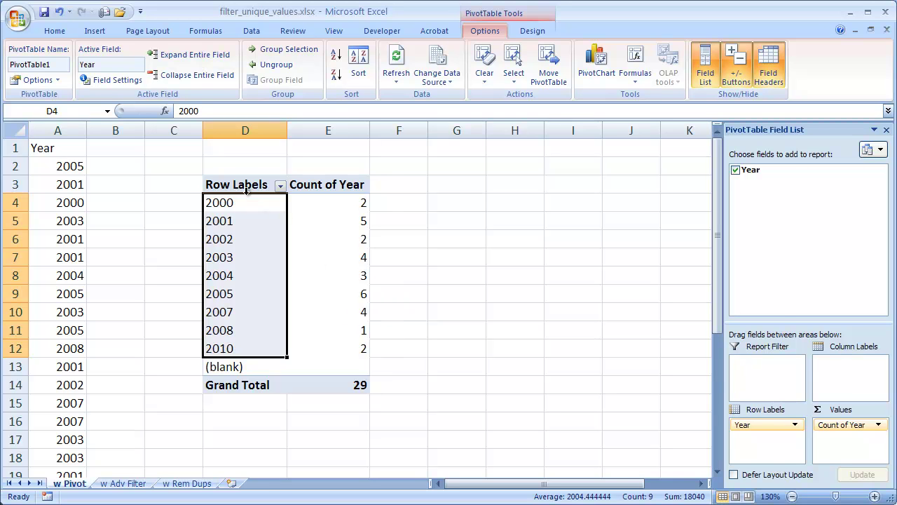
pyautogui.moveTo(243, 202); pyautogui.dragTo(244, 347)
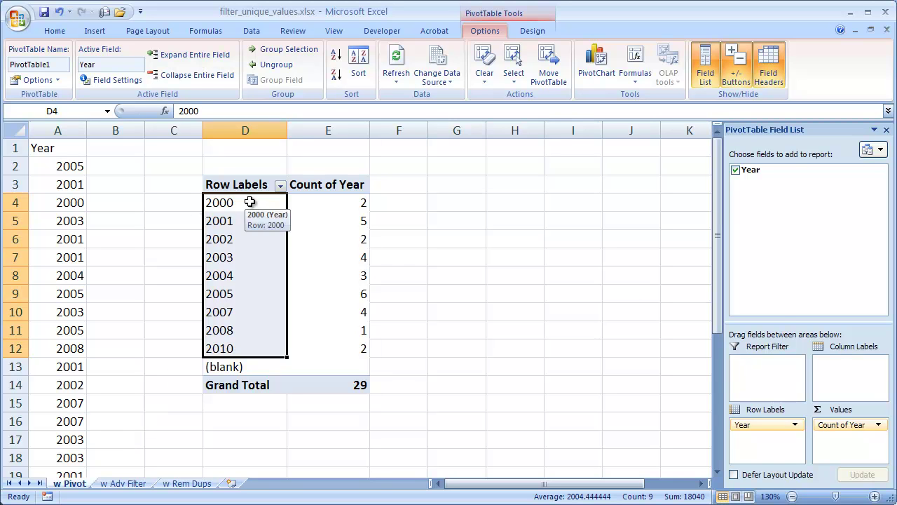
# Step: On the w Adv Filter sheet, select column A and bring up the Data ribbon
pyautogui.click(130, 488)
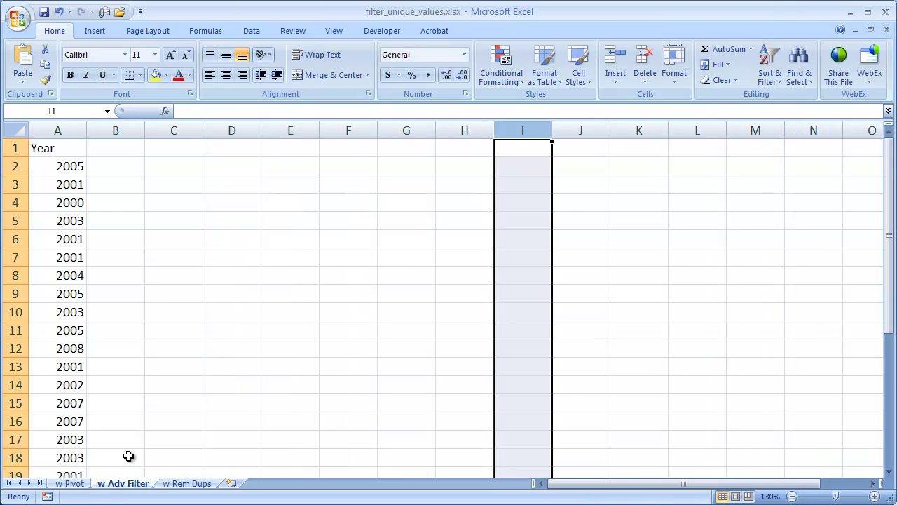
pyautogui.click(57, 126)
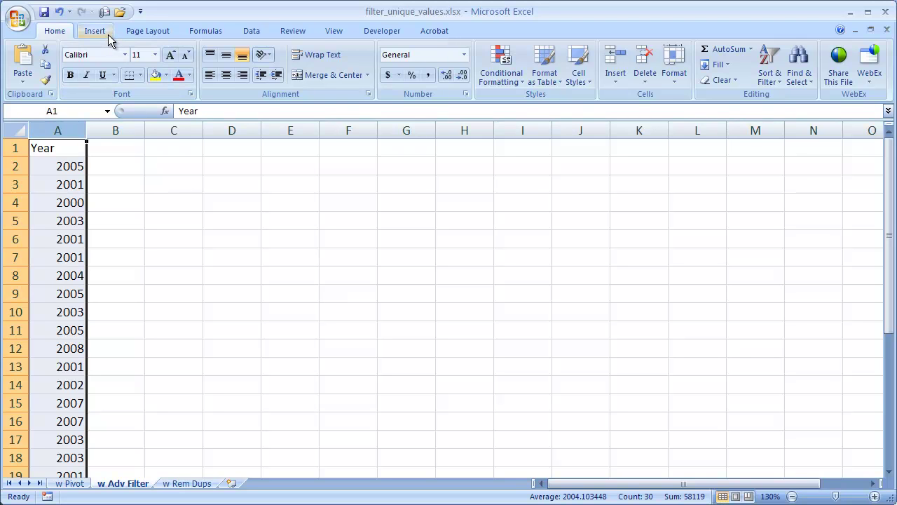
pyautogui.click(254, 37)
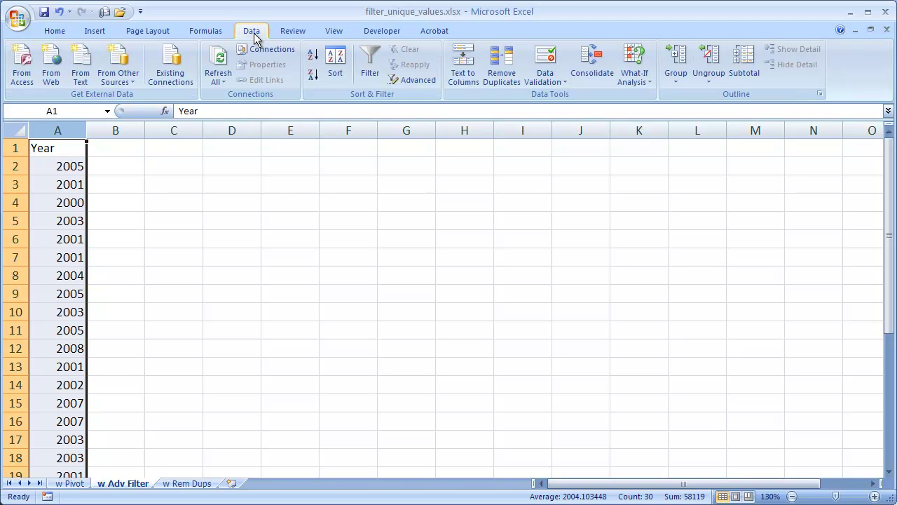
# Step: Set Advanced Filter to unique records only, copying the results to cell D3
pyautogui.click(415, 81)
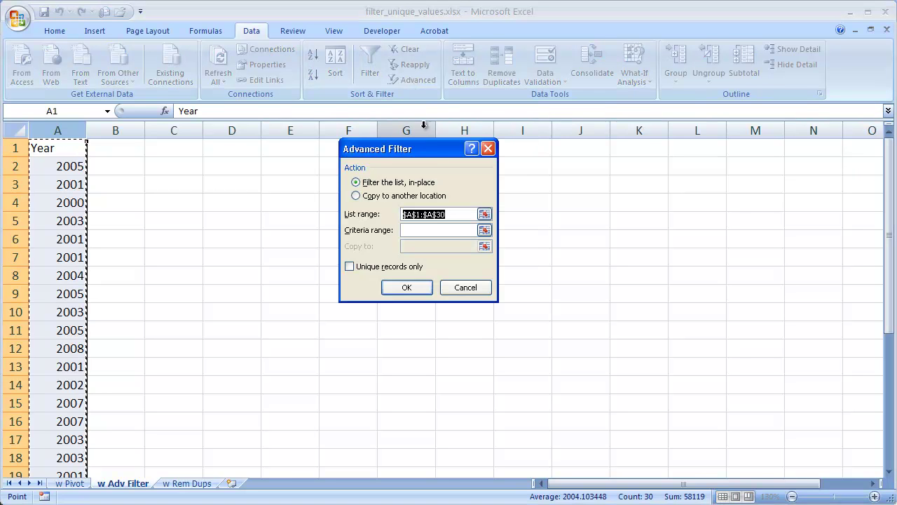
pyautogui.moveTo(412, 160); pyautogui.dragTo(554, 195)
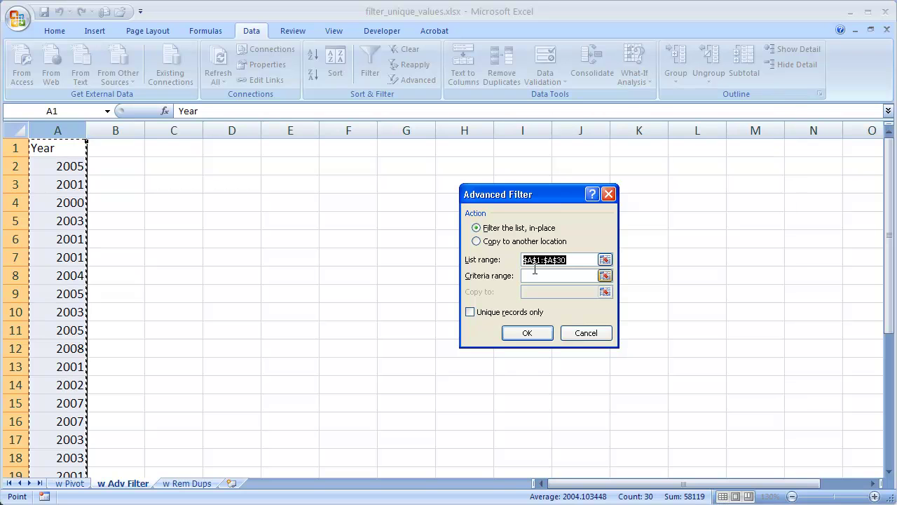
pyautogui.click(471, 312)
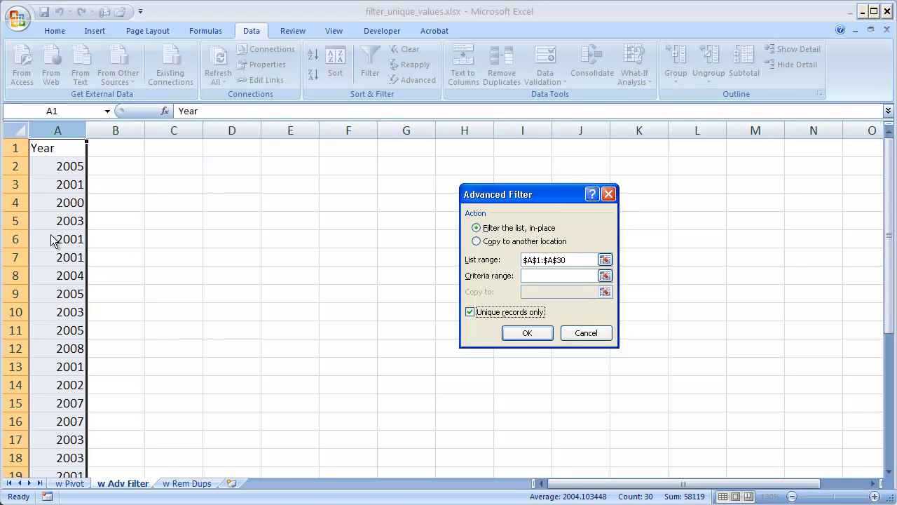
pyautogui.click(477, 241)
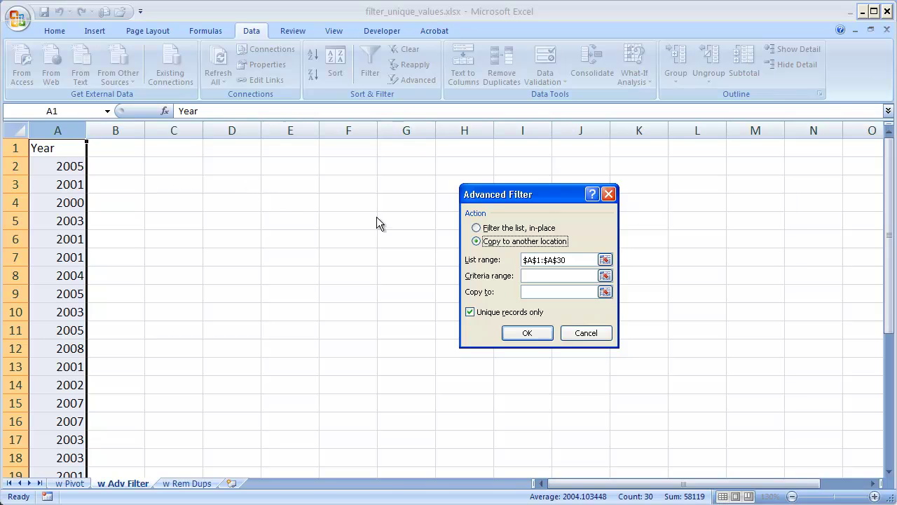
pyautogui.click(540, 290)
pyautogui.click(231, 187)
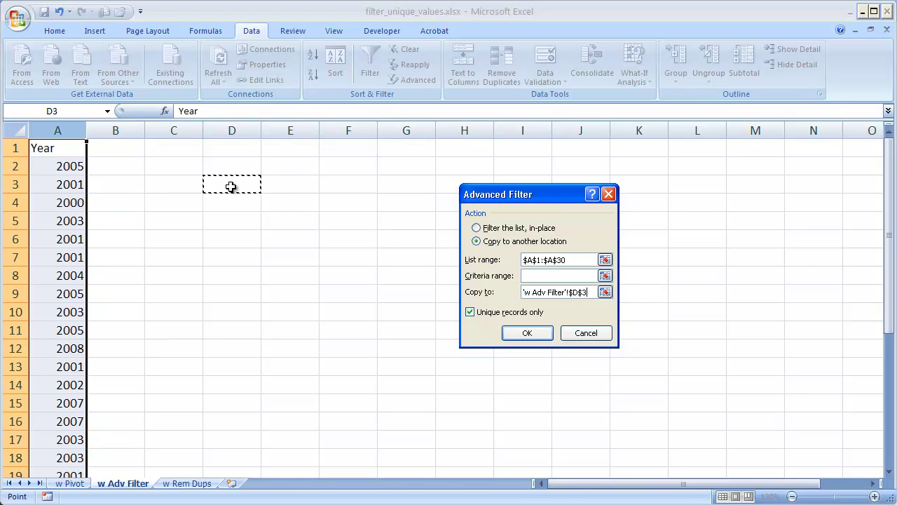
# Step: Run the advanced filter and compare the copied years with the w Pivot sheet
pyautogui.click(530, 333)
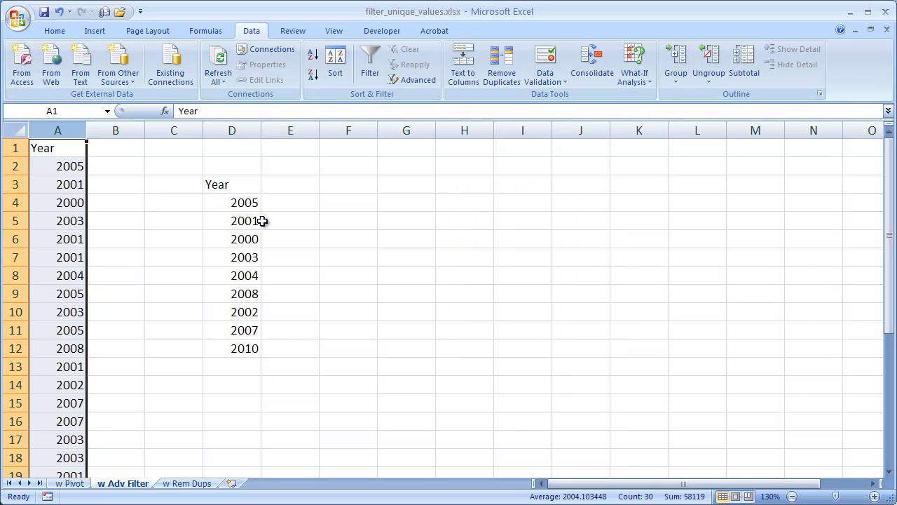
pyautogui.moveTo(241, 203); pyautogui.dragTo(234, 344)
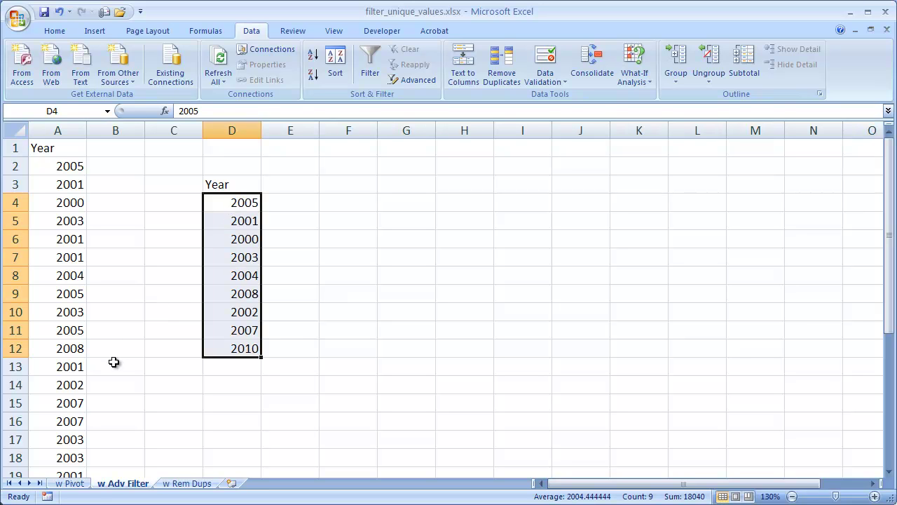
pyautogui.click(70, 483)
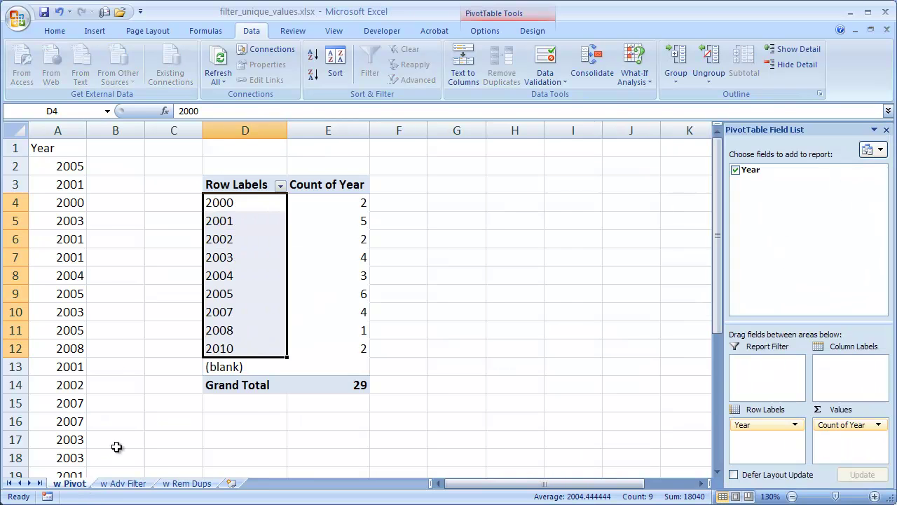
pyautogui.click(121, 483)
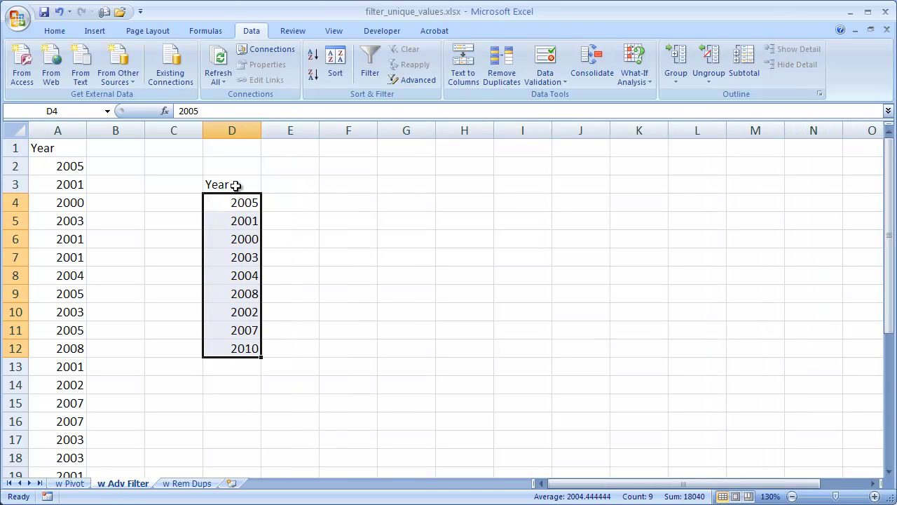
# Step: Sort the D3:D12 year list smallest to largest and recheck it against the pivot
pyautogui.moveTo(237, 185); pyautogui.dragTo(239, 354)
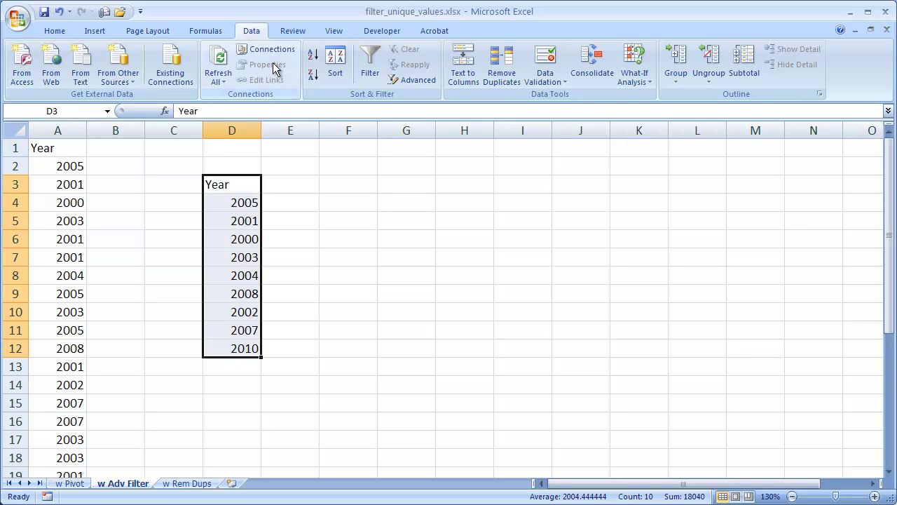
pyautogui.click(315, 61)
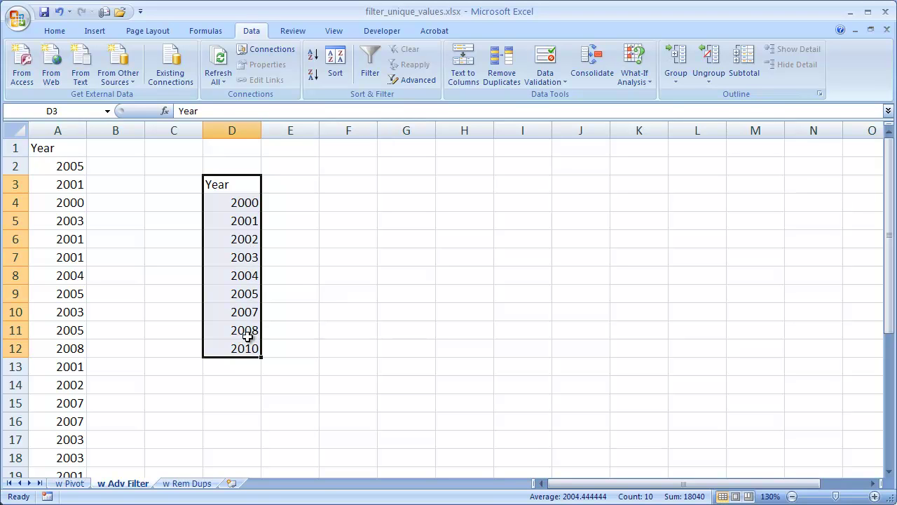
pyautogui.click(70, 483)
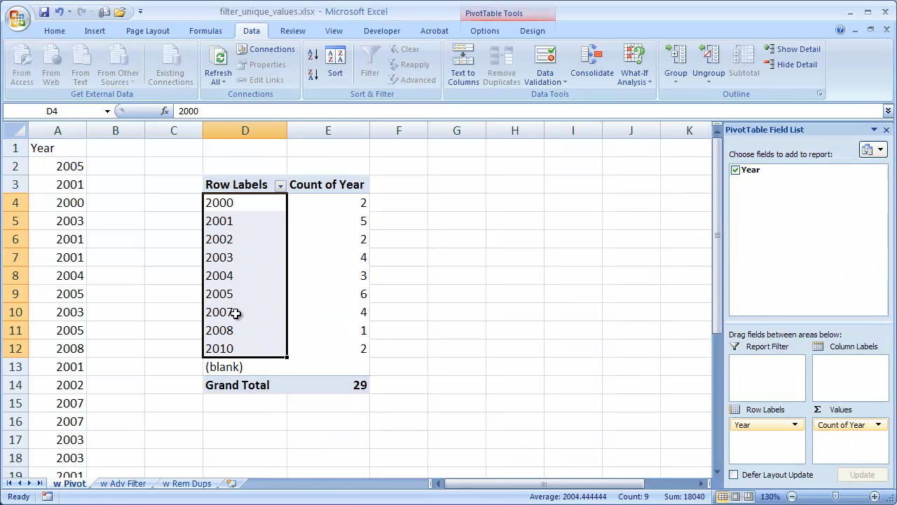
pyautogui.click(130, 485)
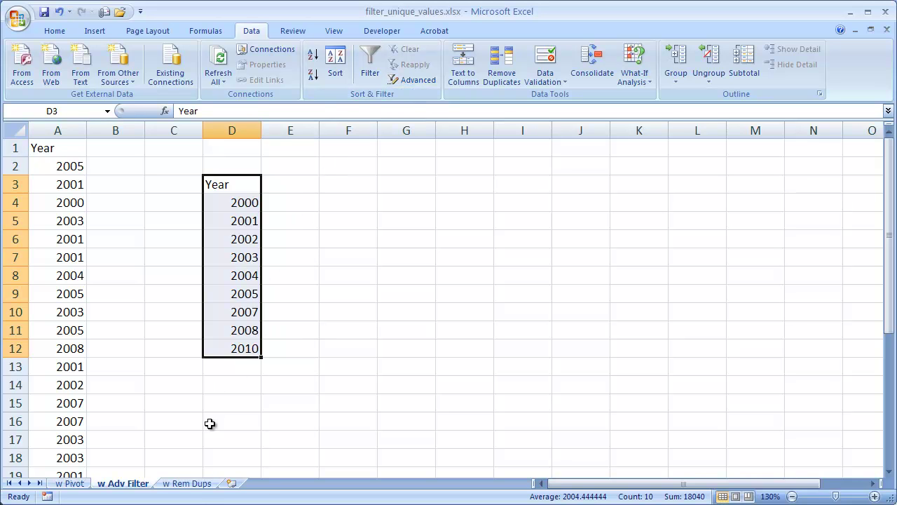
# Step: On w Rem Dups, open Remove Duplicates for the Year column with headers ticked
pyautogui.click(196, 484)
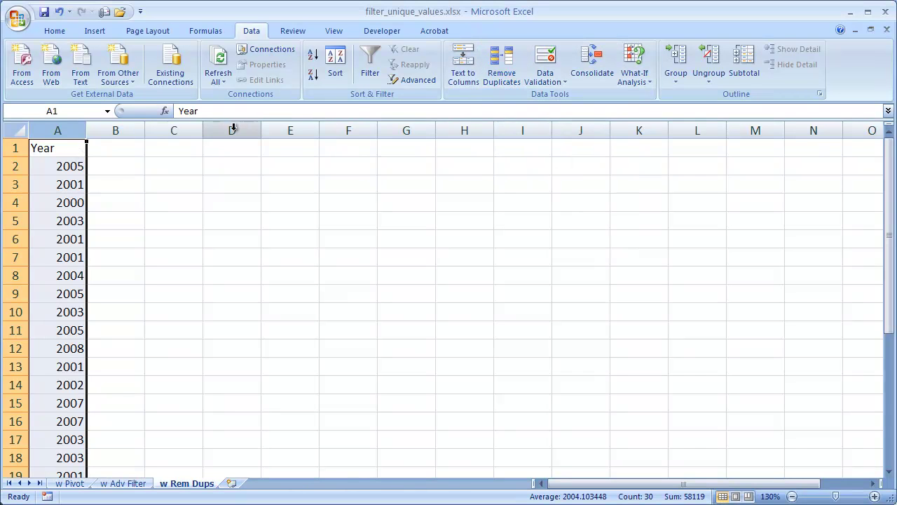
pyautogui.click(501, 67)
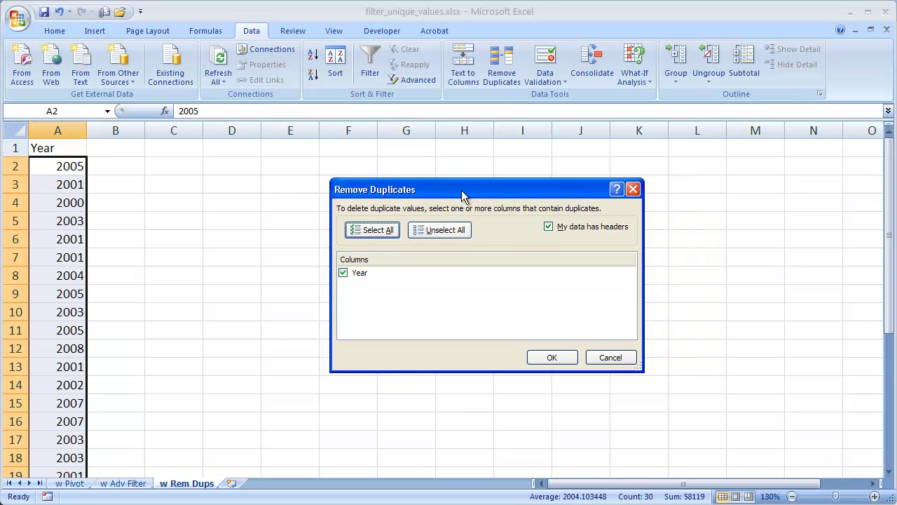
pyautogui.moveTo(516, 197); pyautogui.dragTo(400, 190)
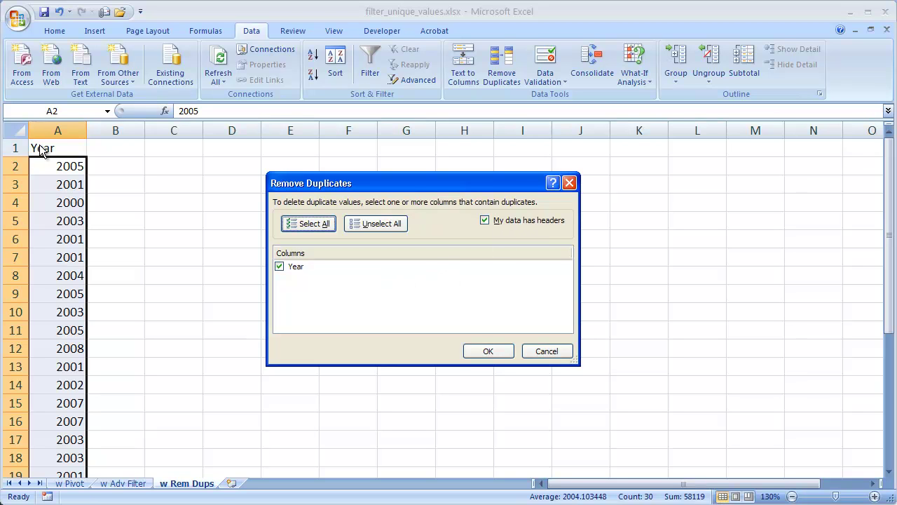
# Step: Remove duplicate years, leaving nine, and sort A1:A10 smallest to largest
pyautogui.click(469, 345)
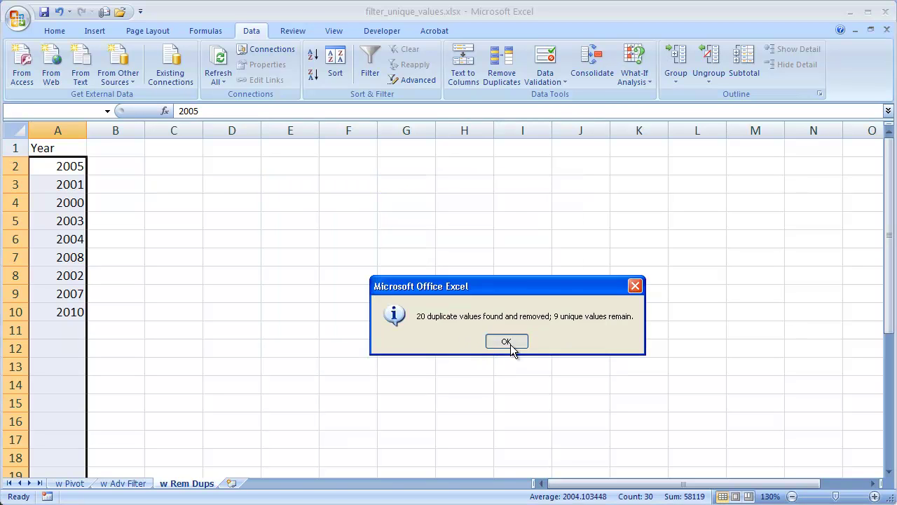
pyautogui.click(506, 341)
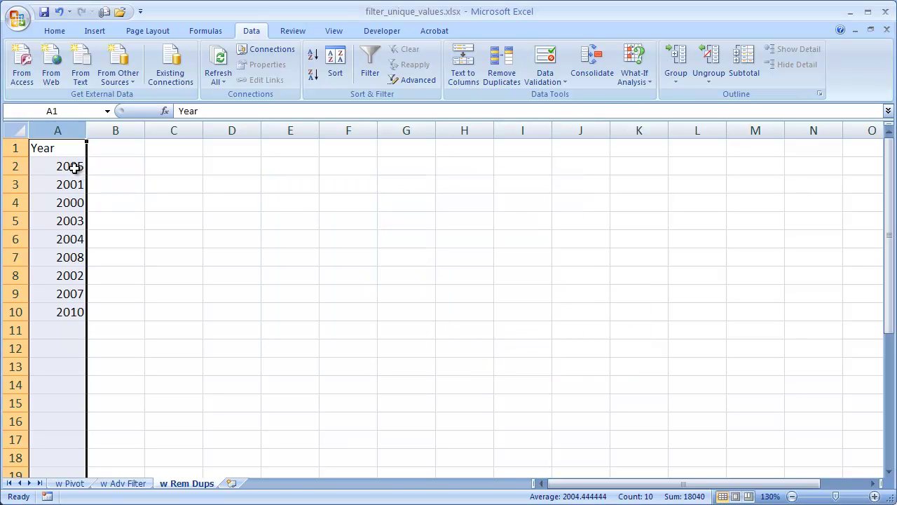
pyautogui.moveTo(74, 168)
pyautogui.mouseDown()
pyautogui.moveTo(64, 311)
pyautogui.moveTo(72, 157)
pyautogui.mouseUp()
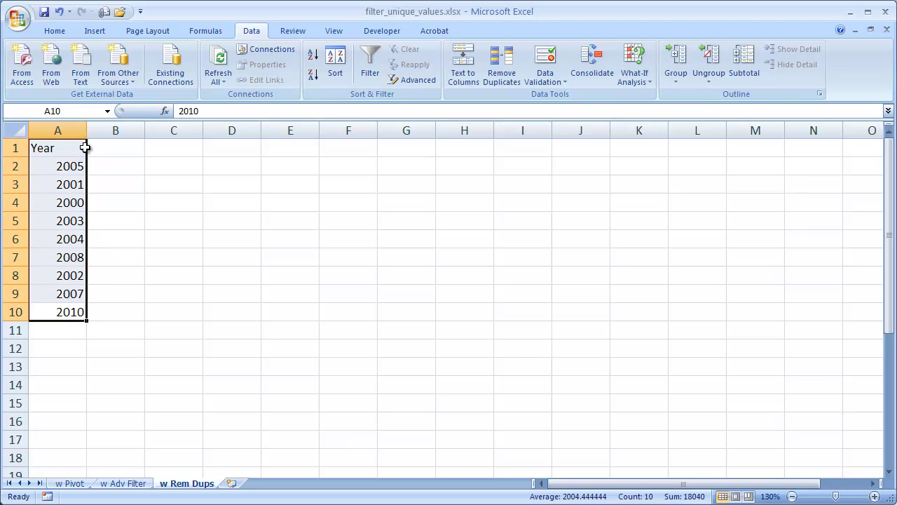
pyautogui.click(313, 54)
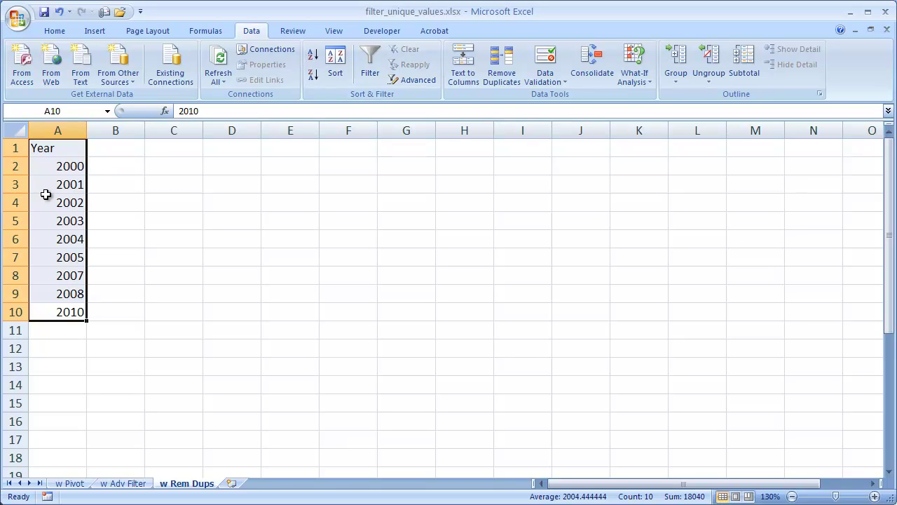
pyautogui.click(68, 298)
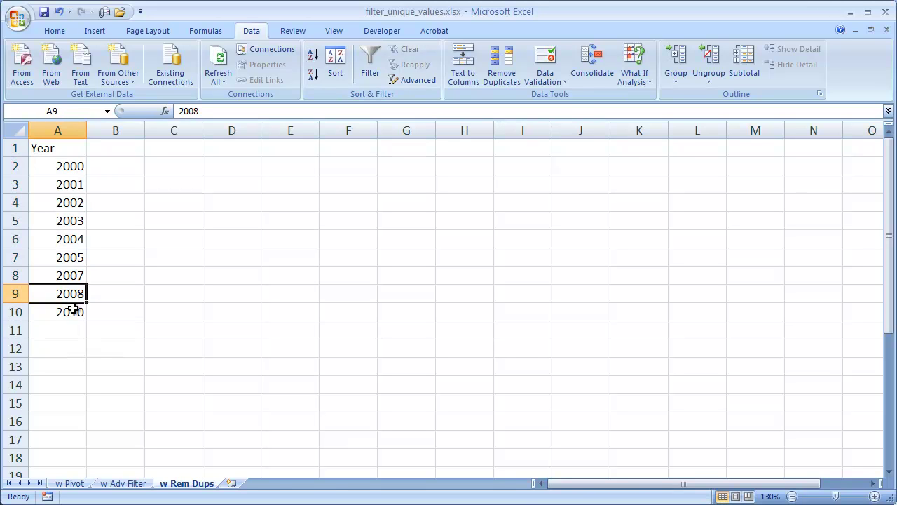